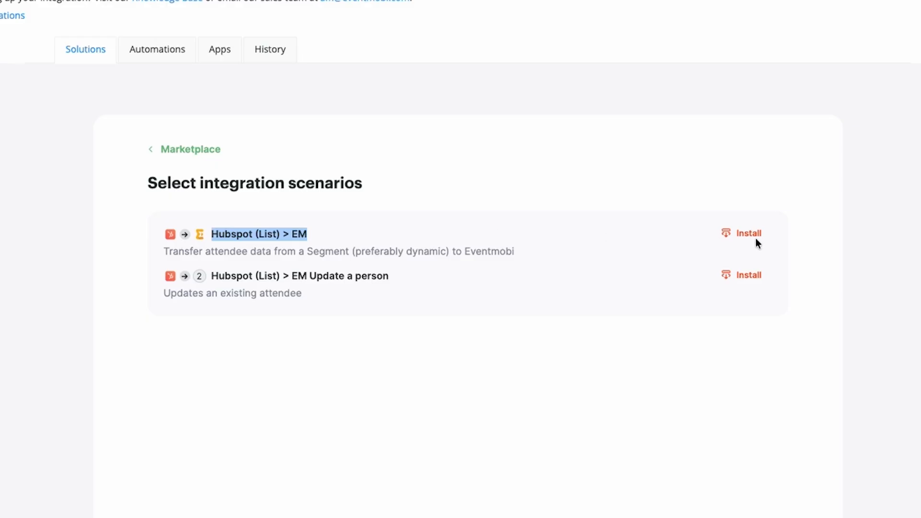
Install the Hubspot (List) > EM scenario and request access for a new HubSpot connection.
left_click(755, 235)
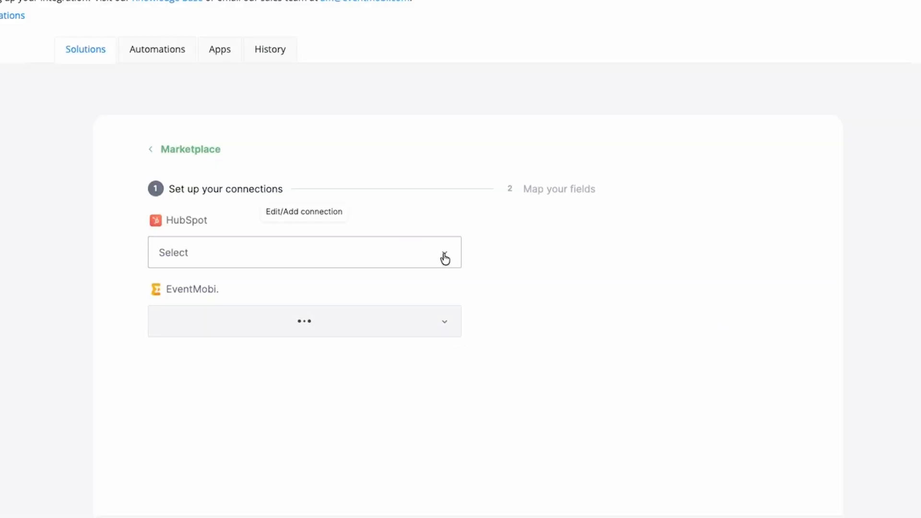
left_click(444, 259)
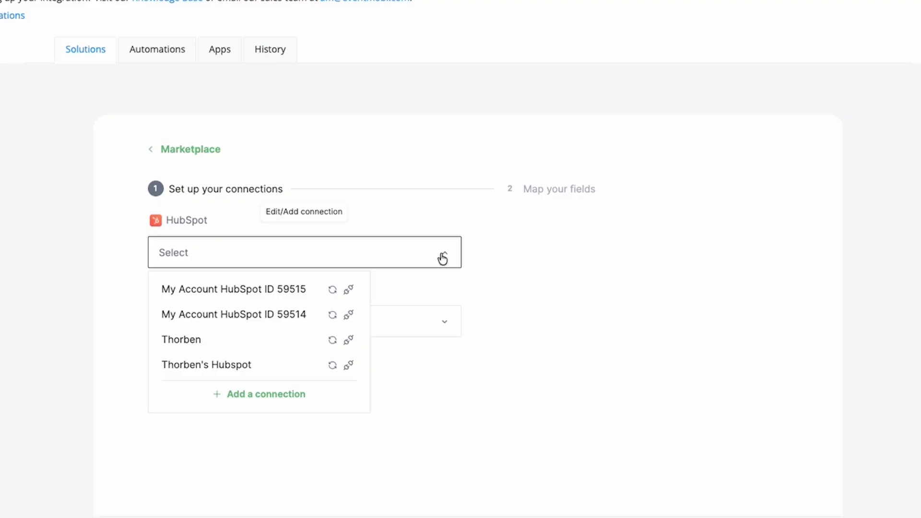
left_click(286, 394)
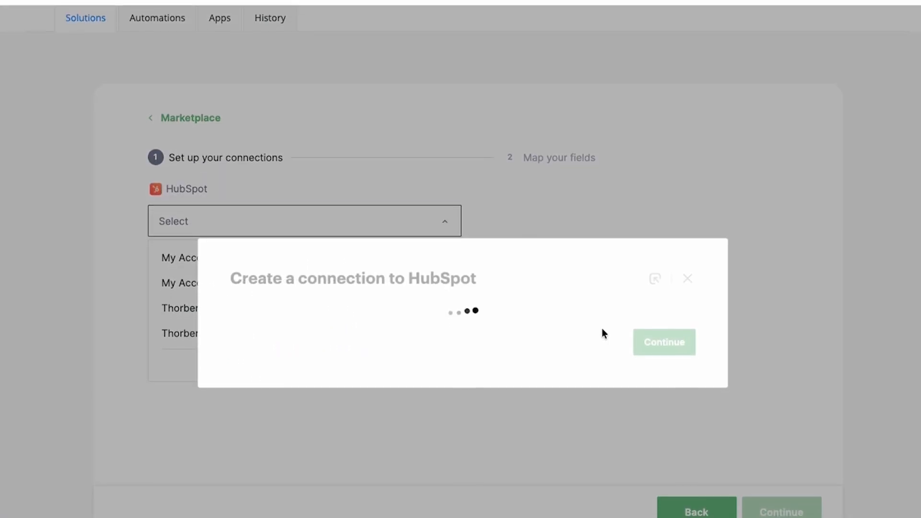
left_click(657, 393)
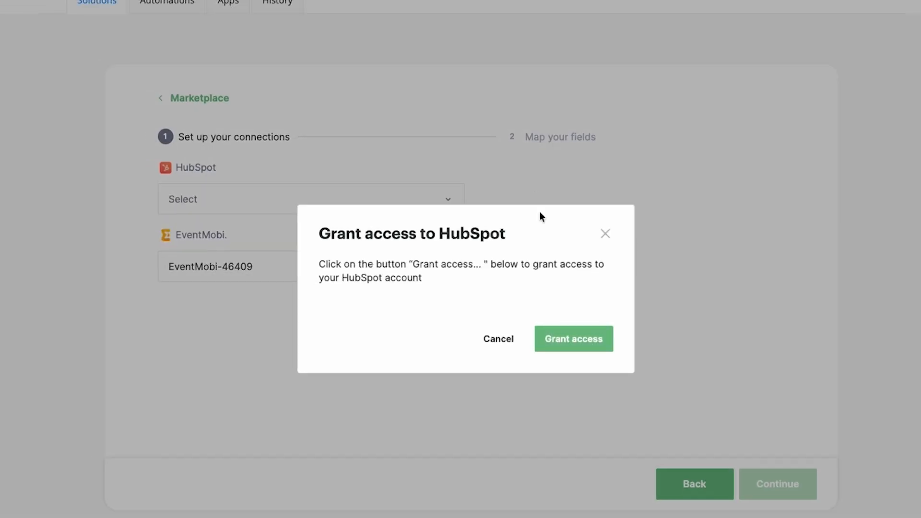
left_click(587, 339)
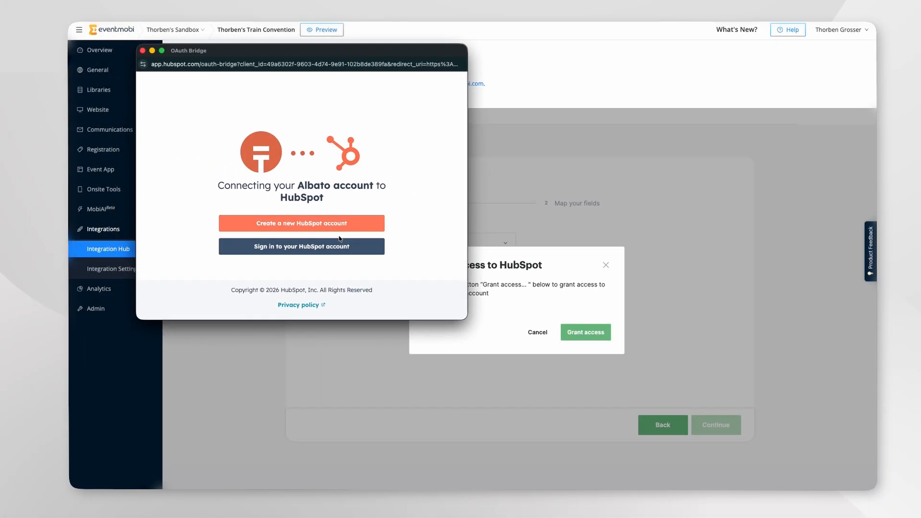
Sign in to HubSpot with the passkey and authorize Albato for the EventMobi account, allowing local network access and agreeing to the terms.
left_click(334, 249)
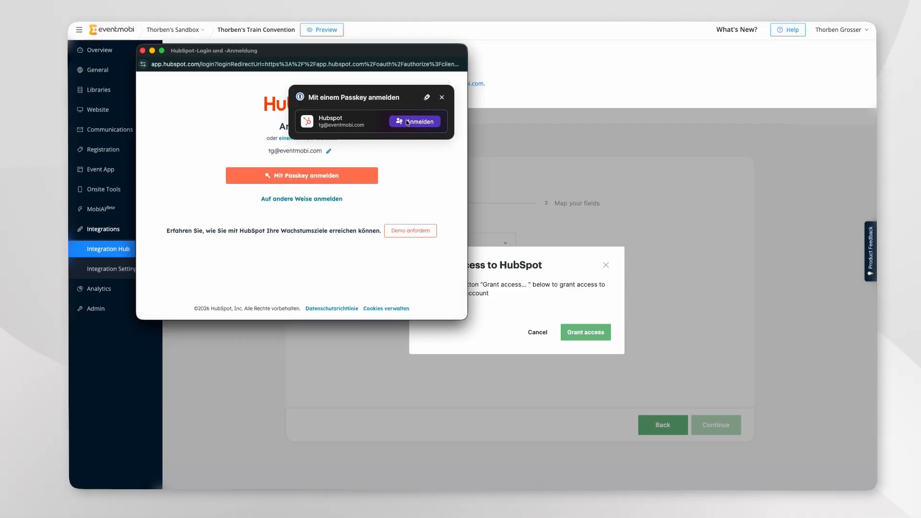
left_click(406, 122)
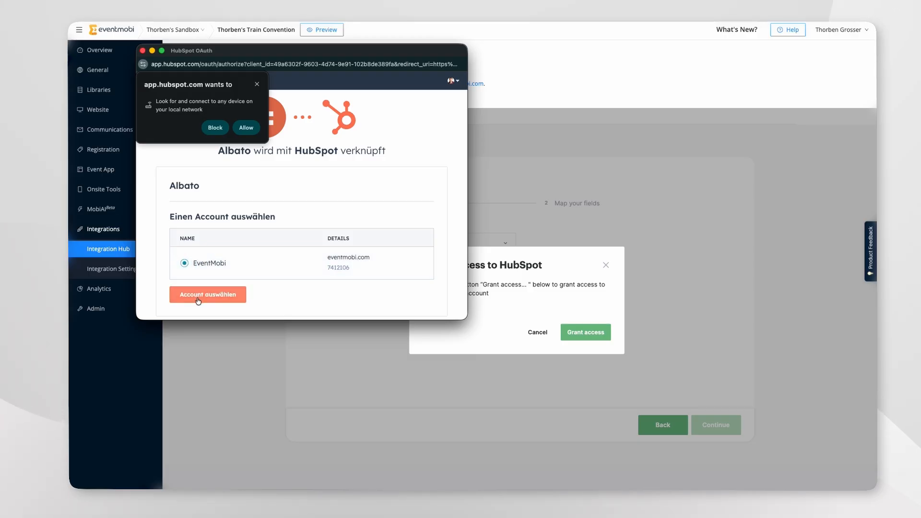
left_click(196, 293)
left_click(240, 128)
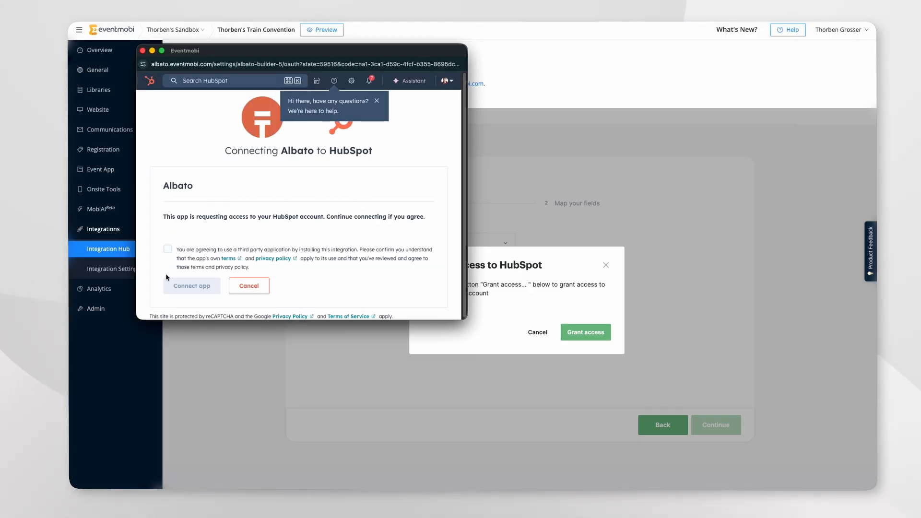
left_click(167, 249)
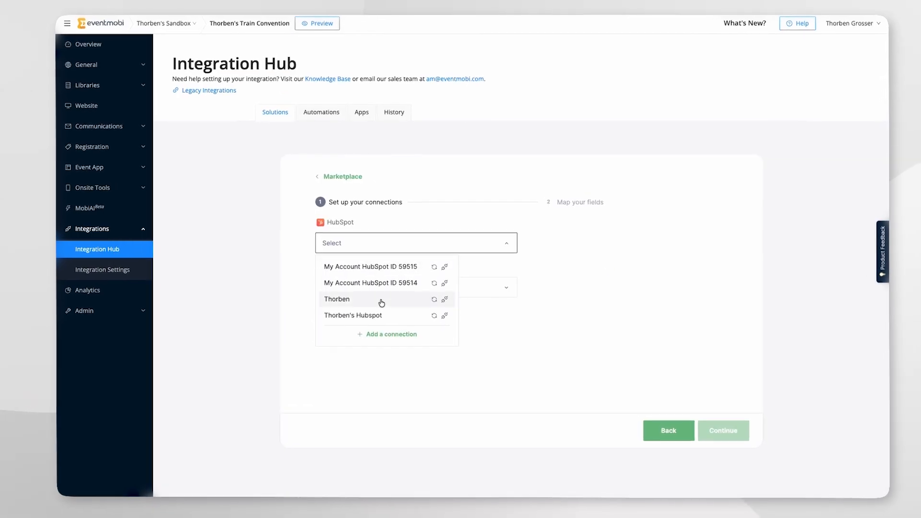
Select the last saved HubSpot connection for the scenario and choose the HubSpot contact list in the field mapping.
left_click(381, 310)
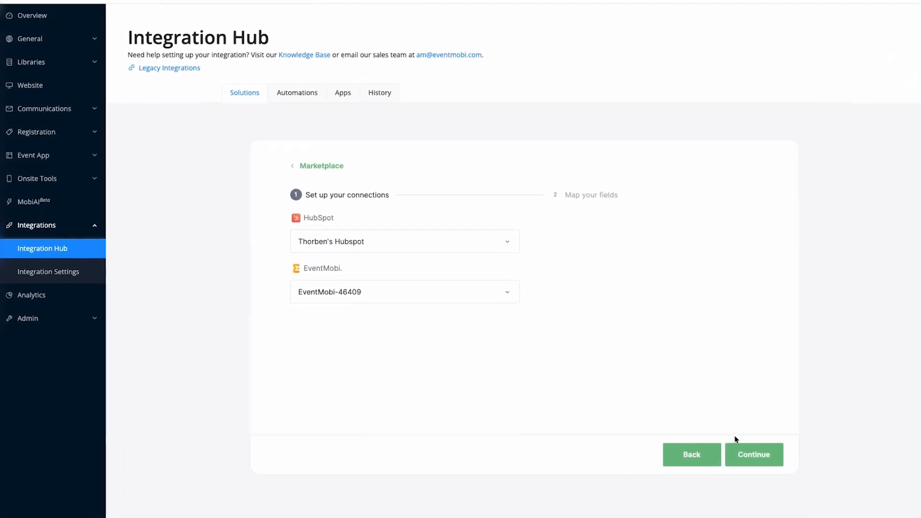
left_click(745, 453)
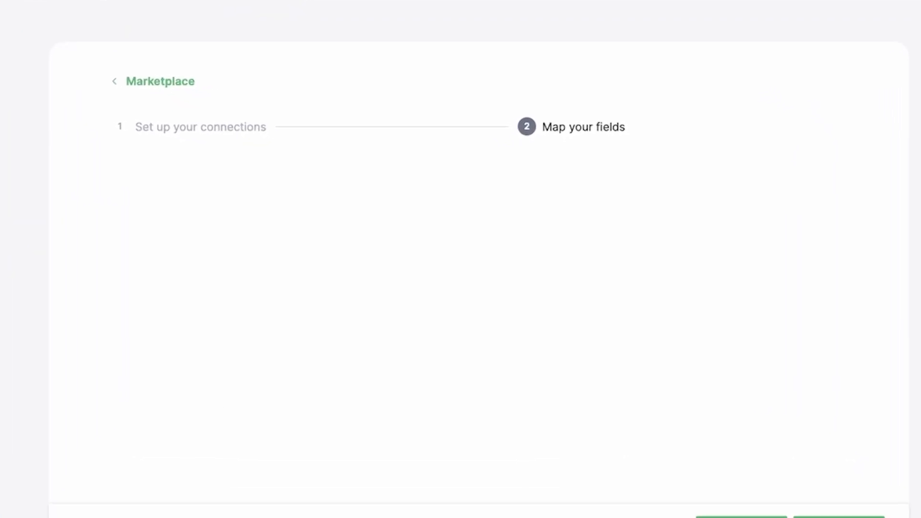
left_click(191, 317)
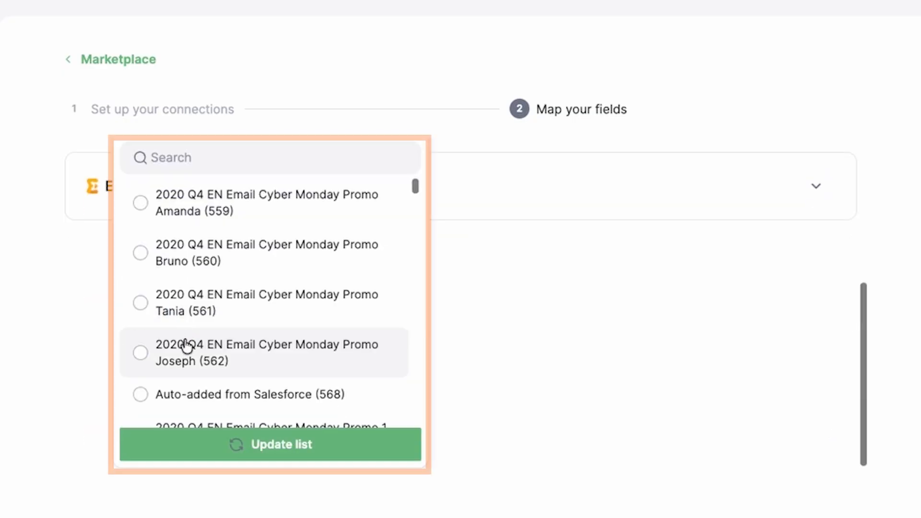
left_click(228, 214)
left_click(326, 428)
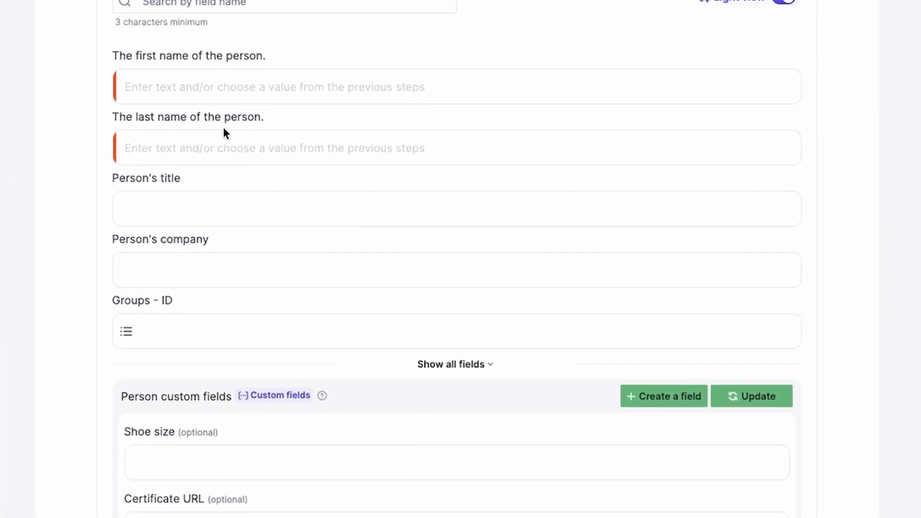
Map the person's first name and last name to the First Name and Last Name fields of the HubSpot New Contact in List step.
left_click(199, 373)
left_click(284, 176)
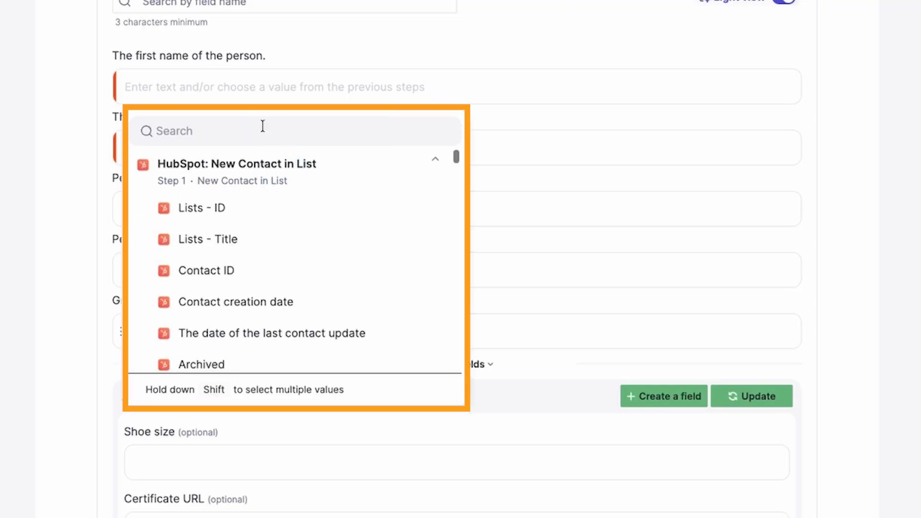
type("first")
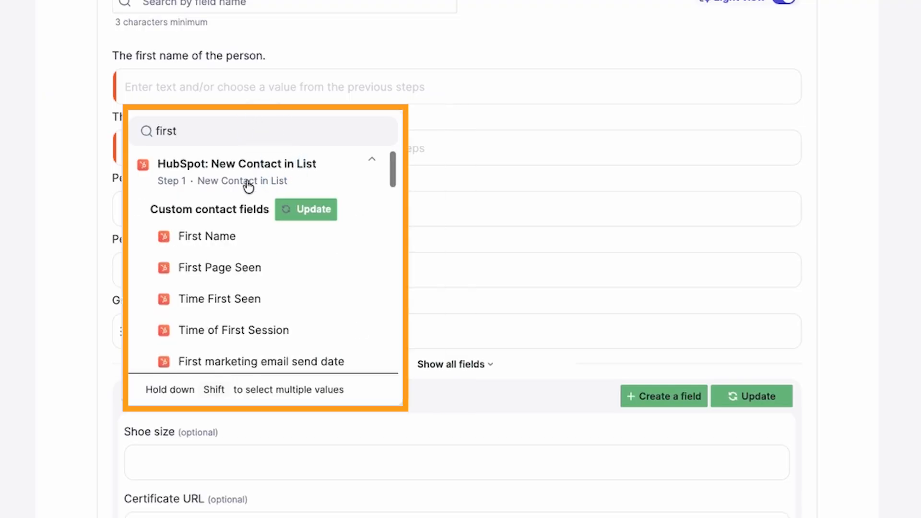
left_click(243, 240)
left_click(280, 148)
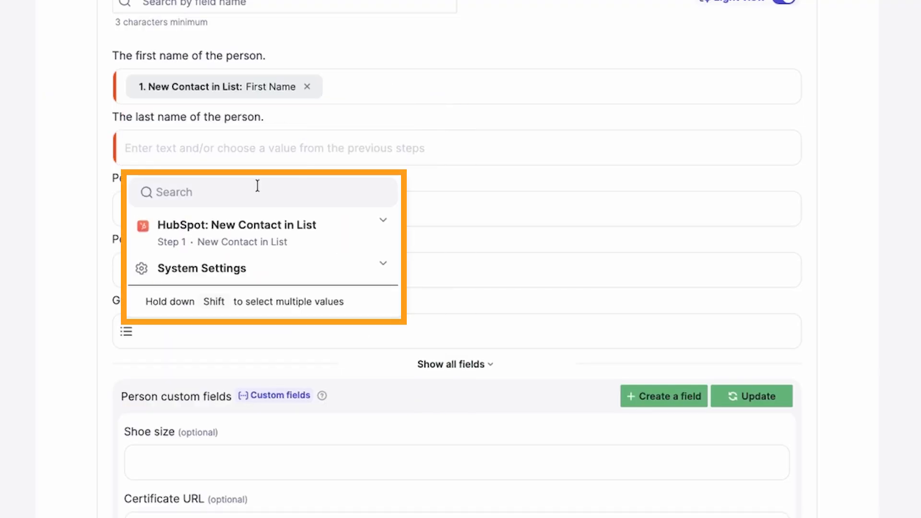
type("last")
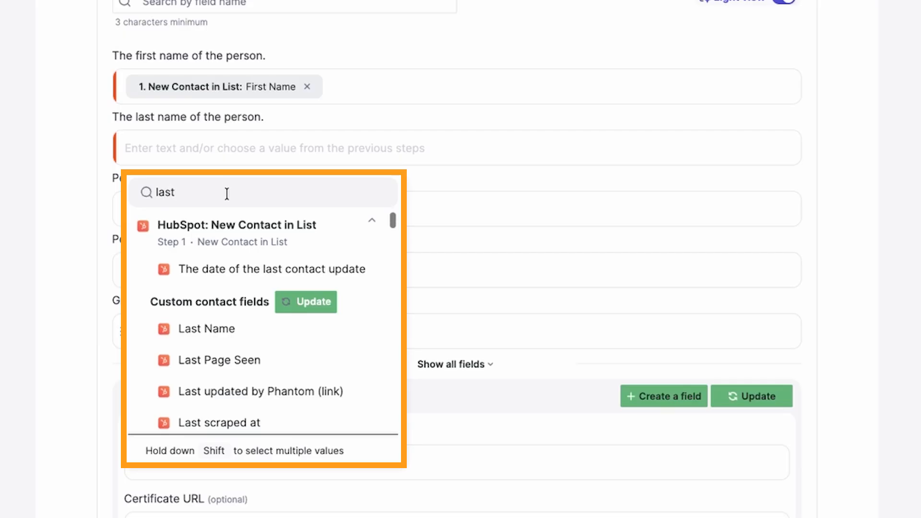
left_click(266, 331)
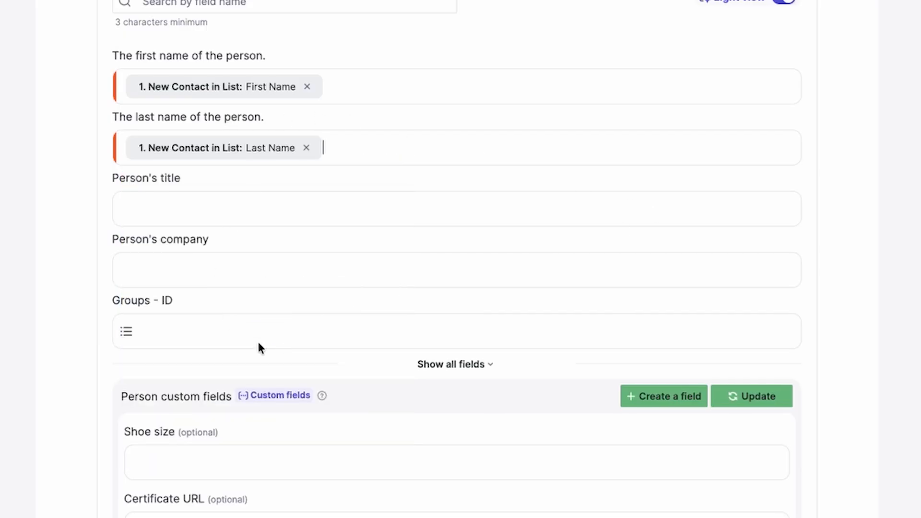
Expand all EventMobi person fields, review them, and finish the field mapping to complete the scenario installation.
left_click(453, 365)
scroll(480, 316, "down", 10)
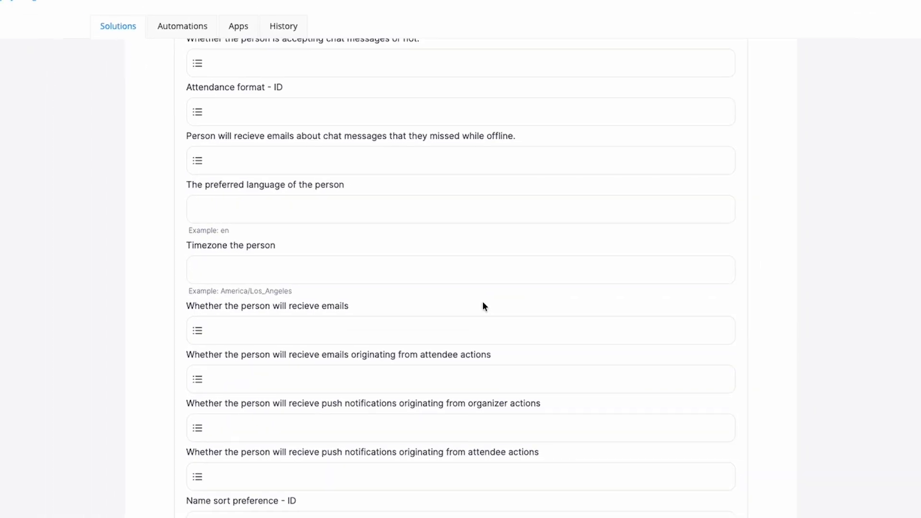
scroll(482, 305, "down", 5)
left_click(707, 442)
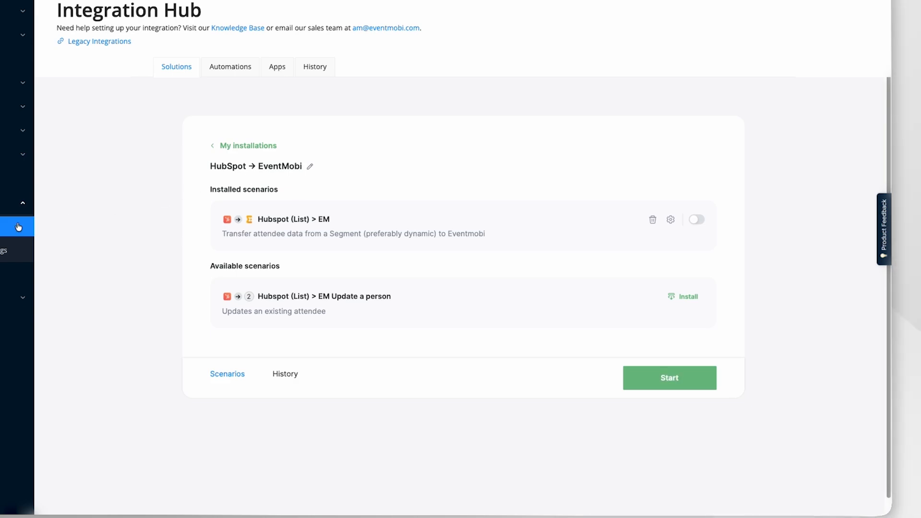
Create a new automation triggered by EventMobi's New or Updated Person event.
left_click(230, 69)
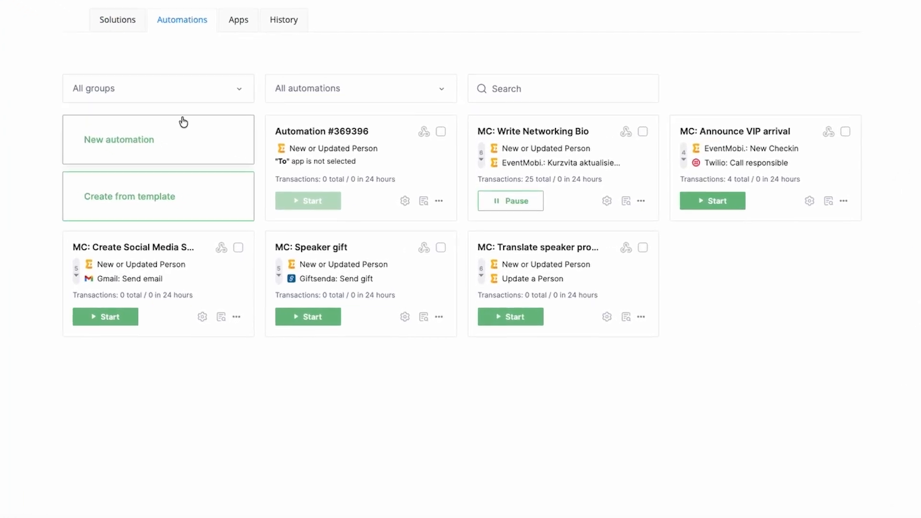
left_click(177, 148)
left_click(415, 147)
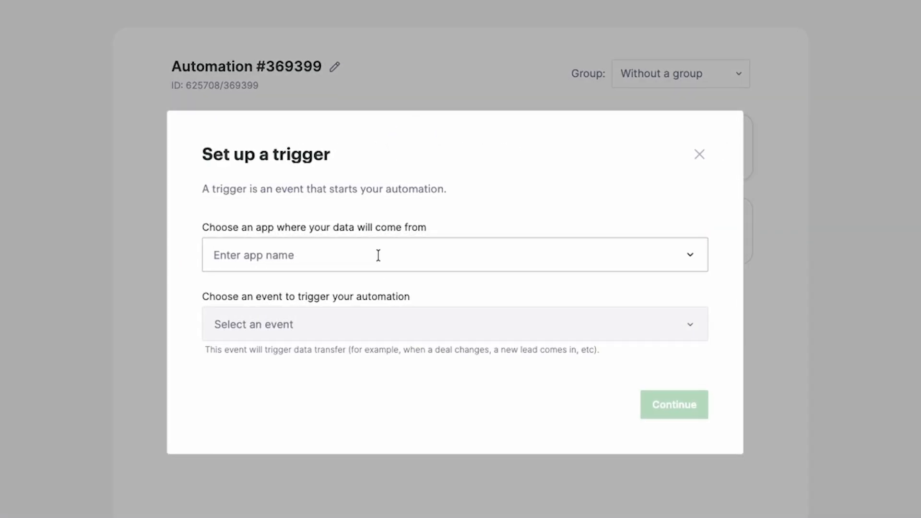
left_click(378, 255)
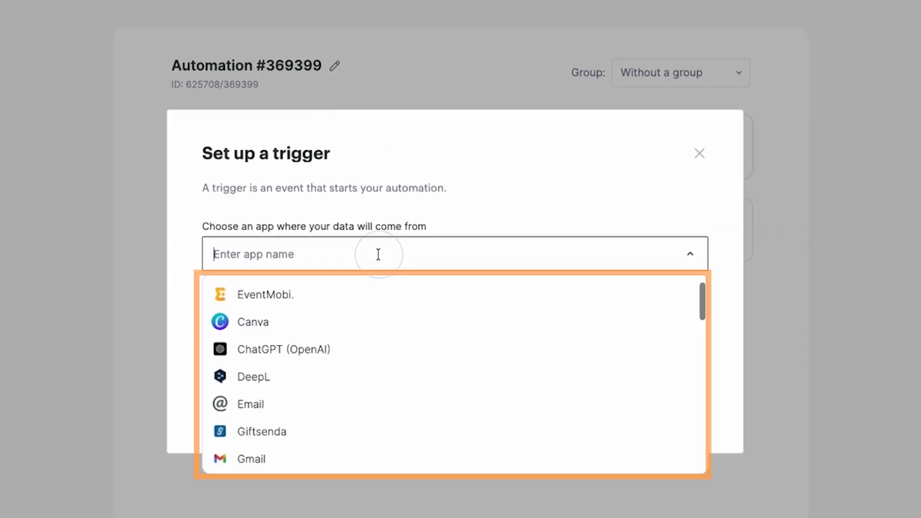
left_click(349, 290)
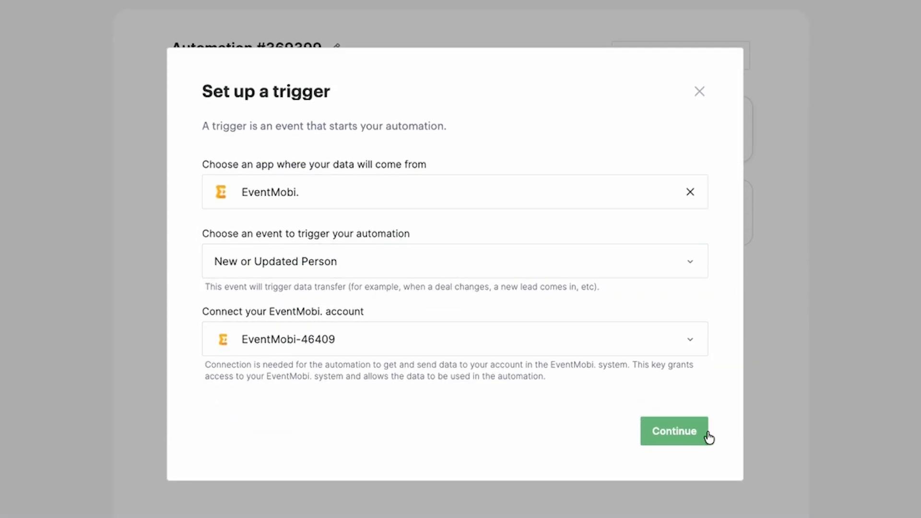
left_click(678, 433)
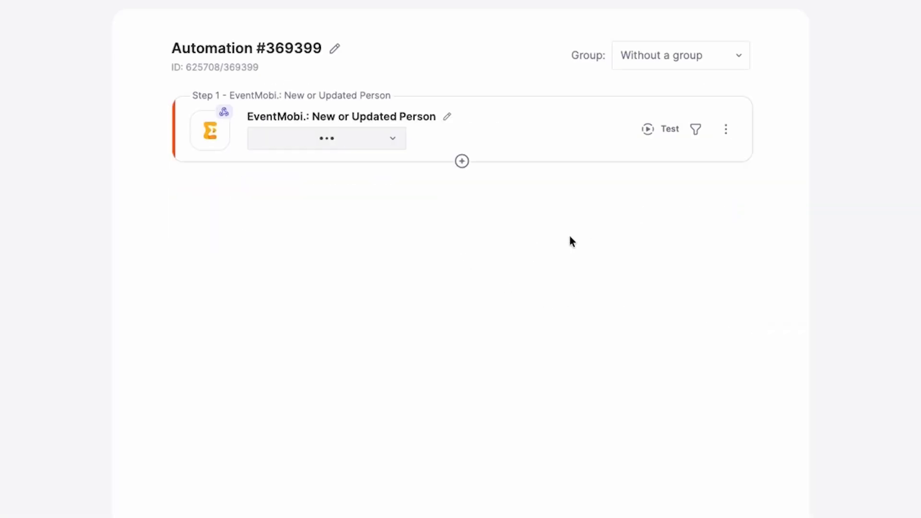
left_click(697, 136)
left_click(619, 257)
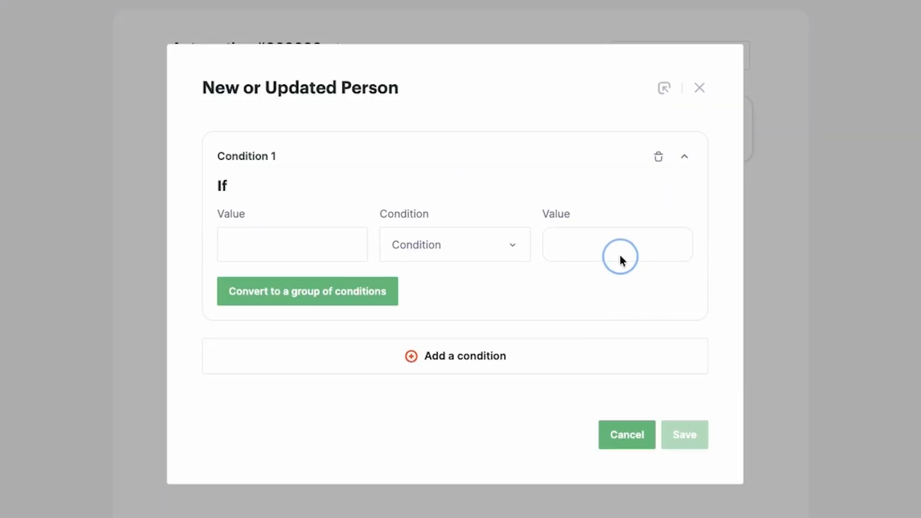
left_click(701, 88)
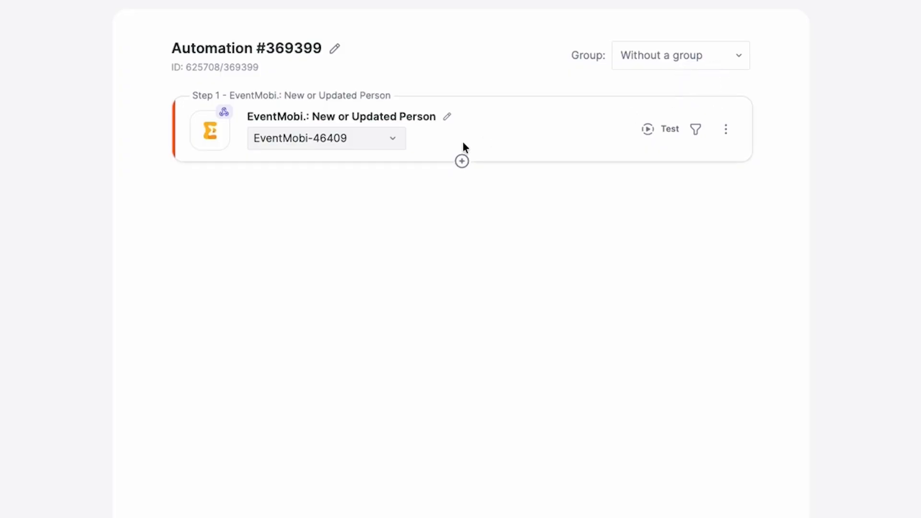
Add an action after the trigger with HubSpot as the app that receives the data.
left_click(422, 162)
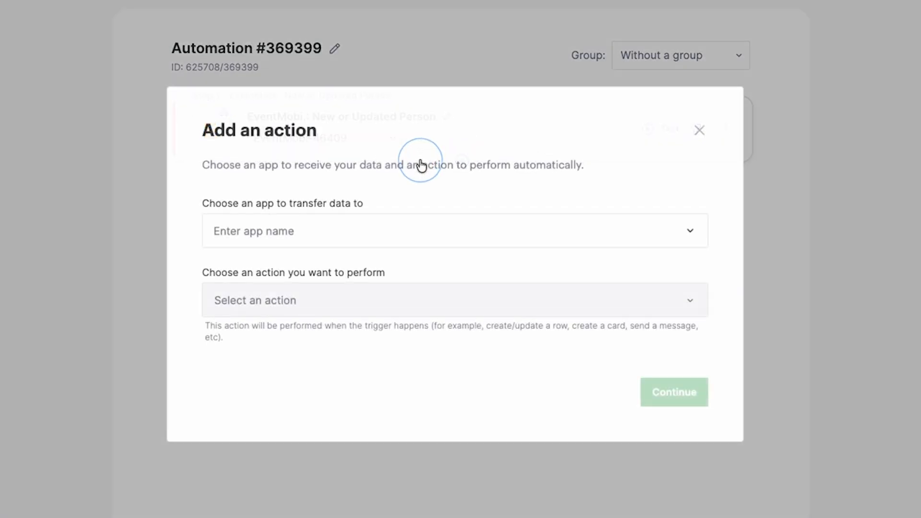
left_click(307, 222)
type("hub")
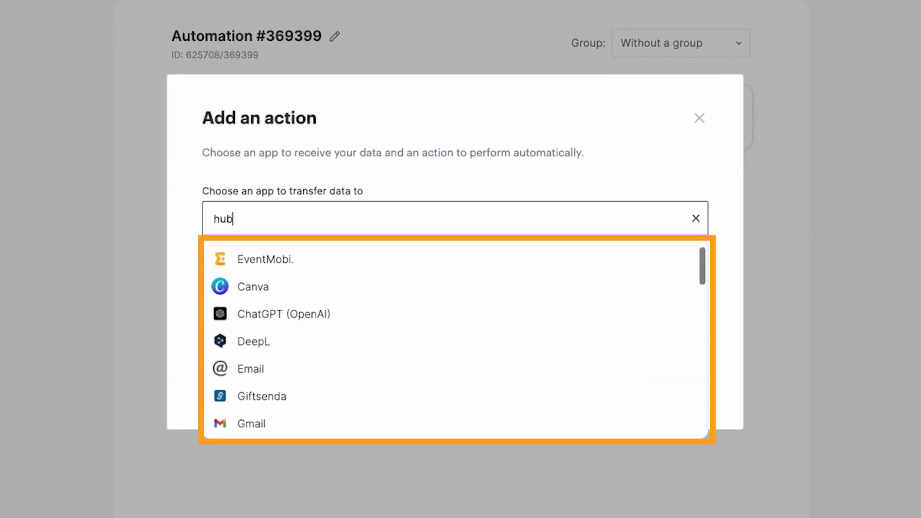
left_click(277, 240)
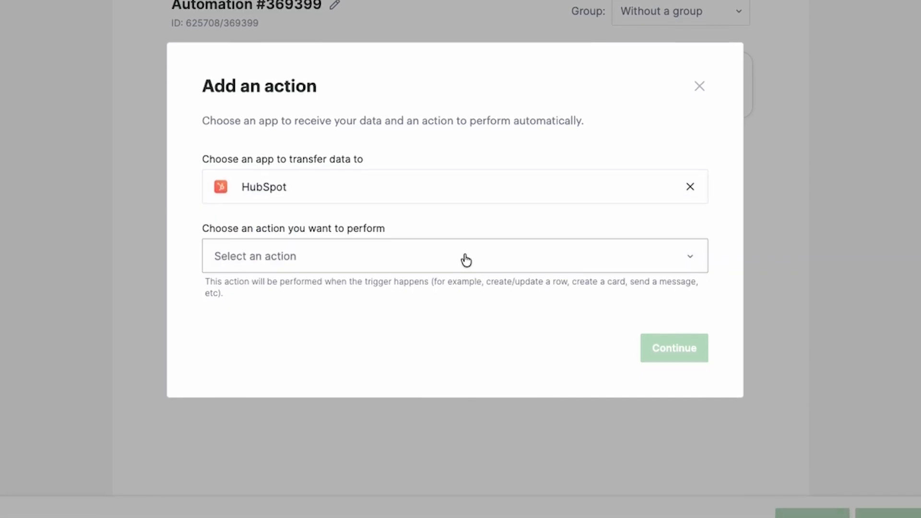
Set the HubSpot action to Create or Update a Contact and link it to the last saved HubSpot account connection.
left_click(464, 261)
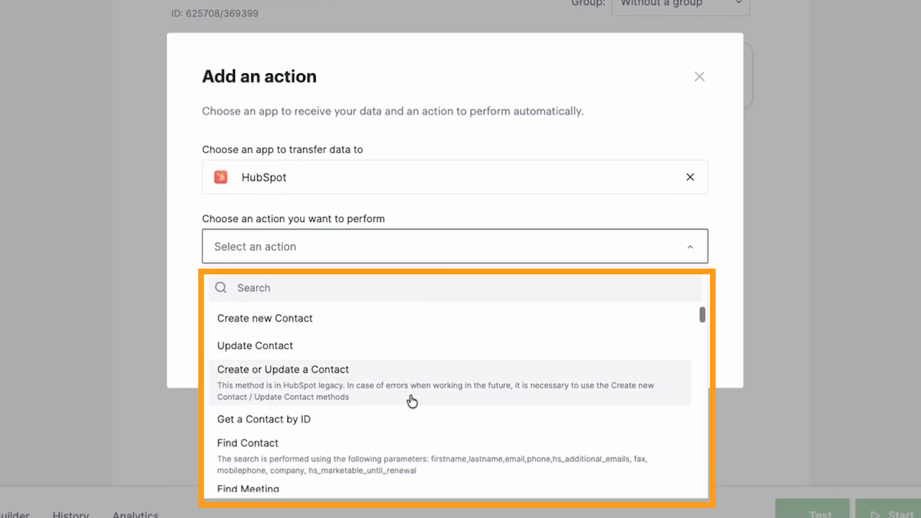
scroll(411, 434, "down", 10)
scroll(413, 431, "up", 10)
left_click(291, 375)
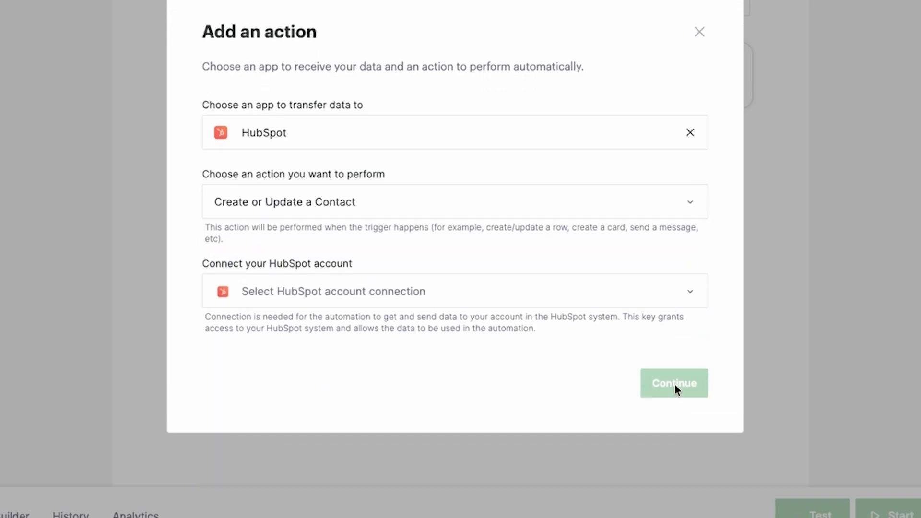
left_click(450, 299)
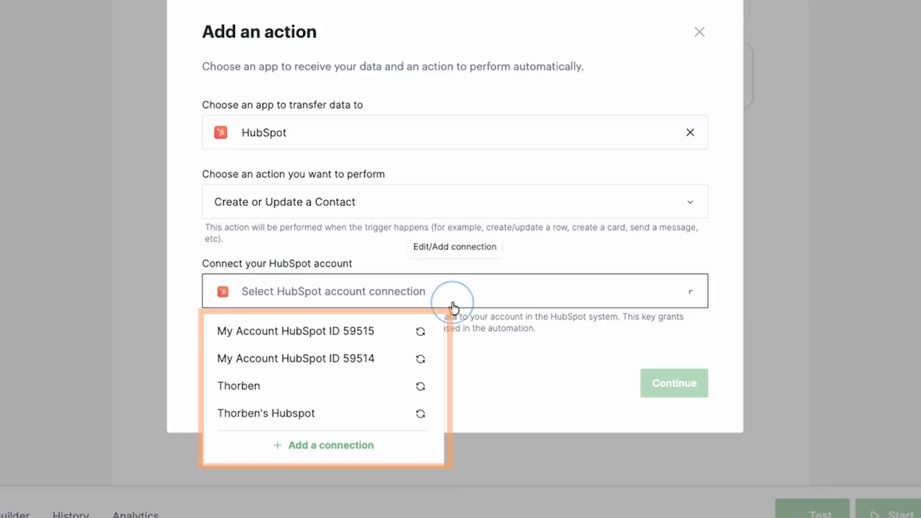
left_click(297, 412)
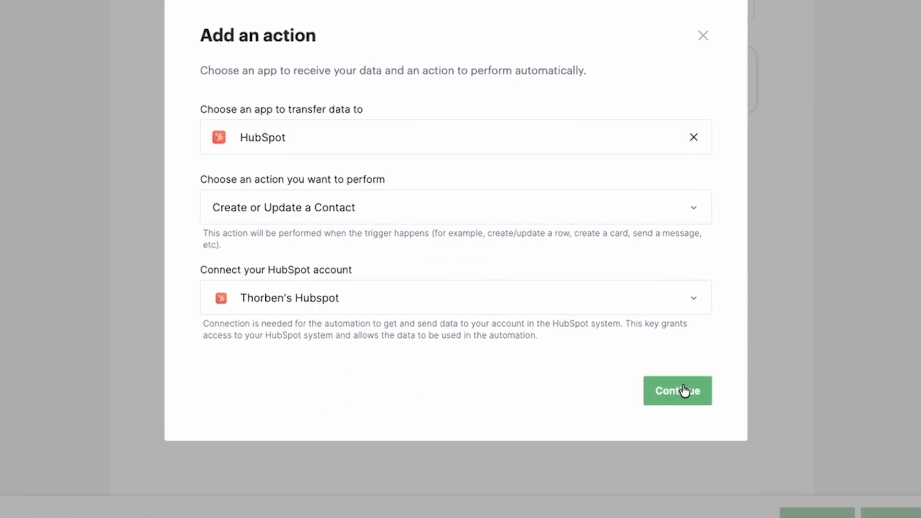
left_click(679, 376)
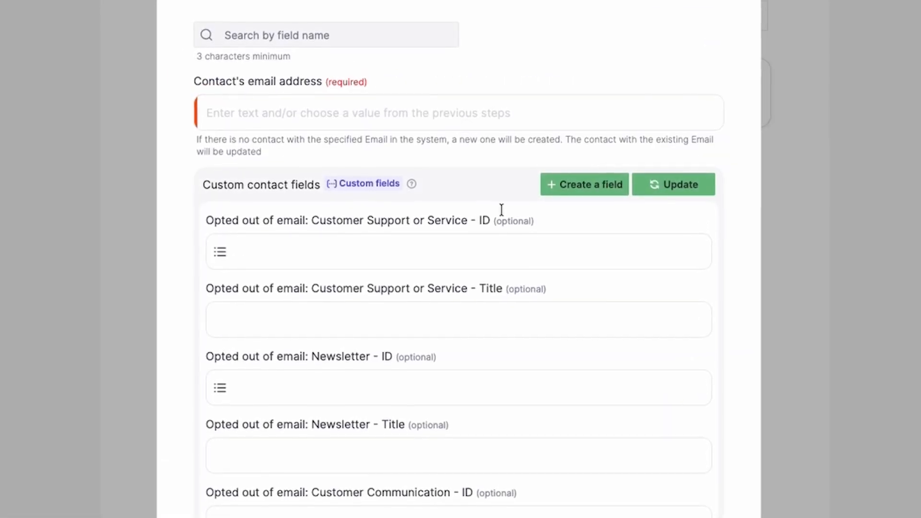
Map the HubSpot contact's required email address field to the Email value from EventMobi's New or Updated Person.
left_click(363, 116)
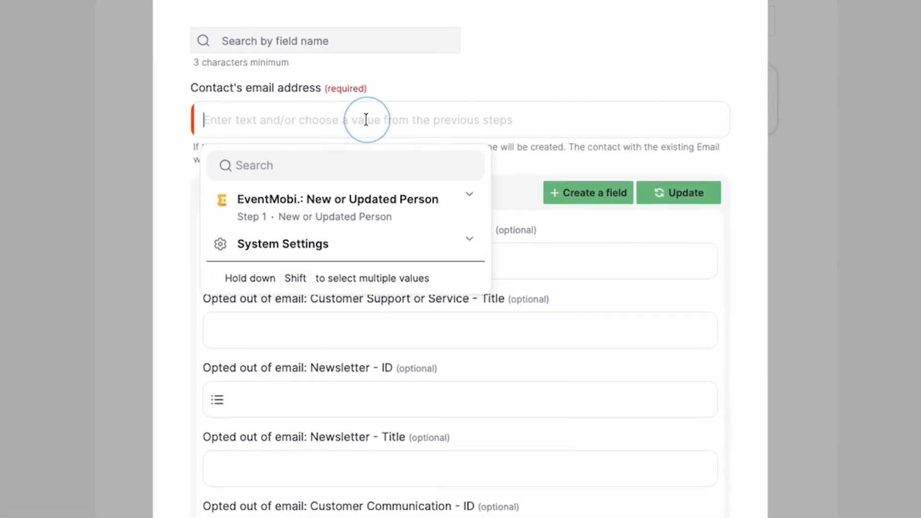
left_click(344, 200)
left_click(293, 347)
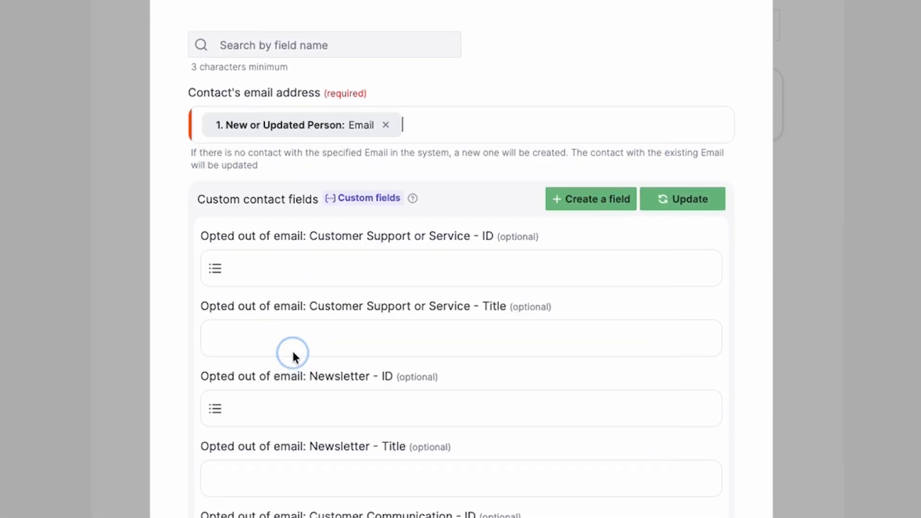
Expand all custom contact fields, map First Name to the EventMobi person's First name, and save the contact action.
scroll(528, 161, "down", 3)
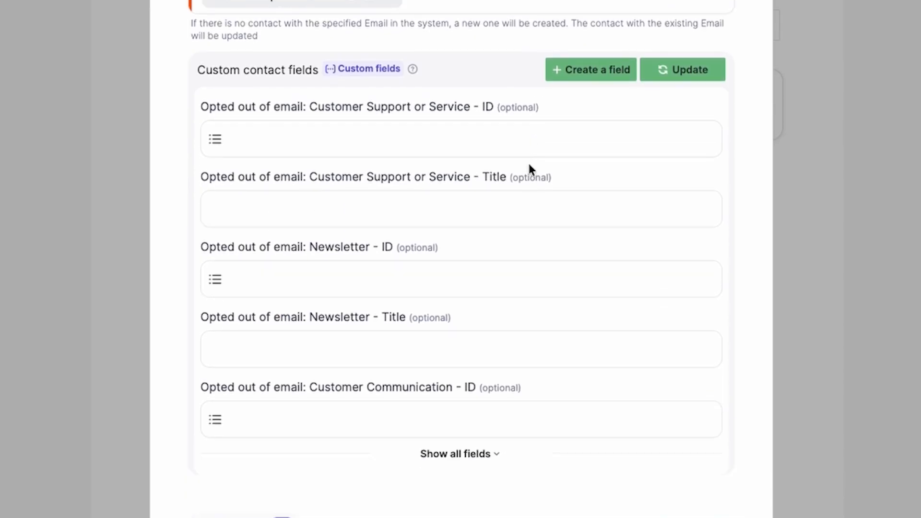
left_click(472, 449)
scroll(504, 331, "down", 10)
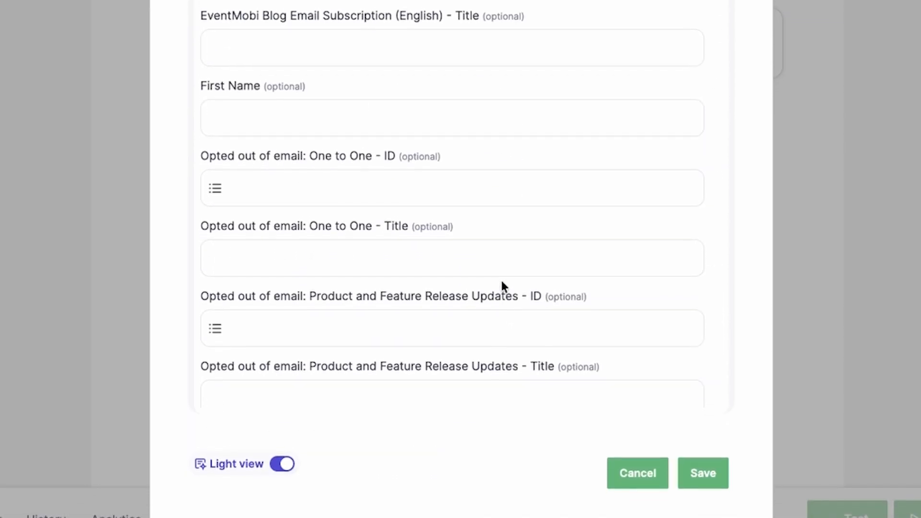
scroll(501, 253, "down", 5)
key("super+f")
type("N")
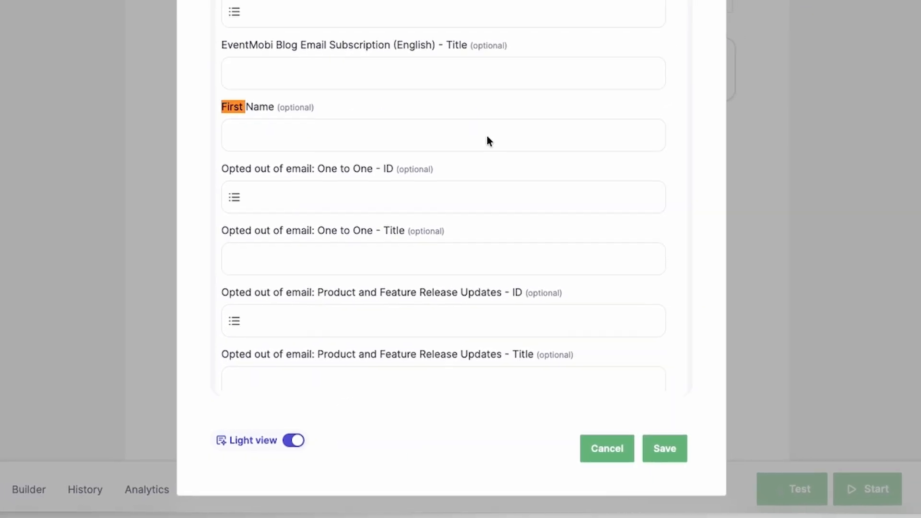
left_click(471, 143)
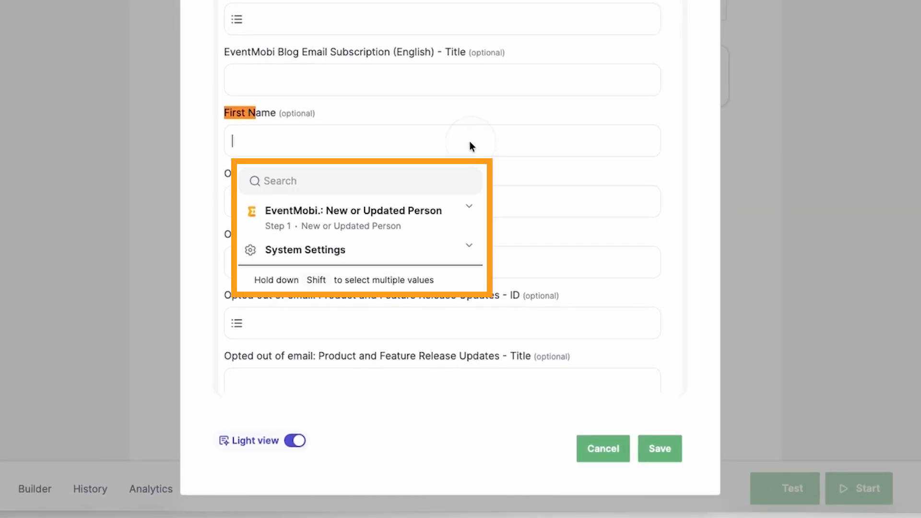
left_click(371, 223)
left_click(333, 278)
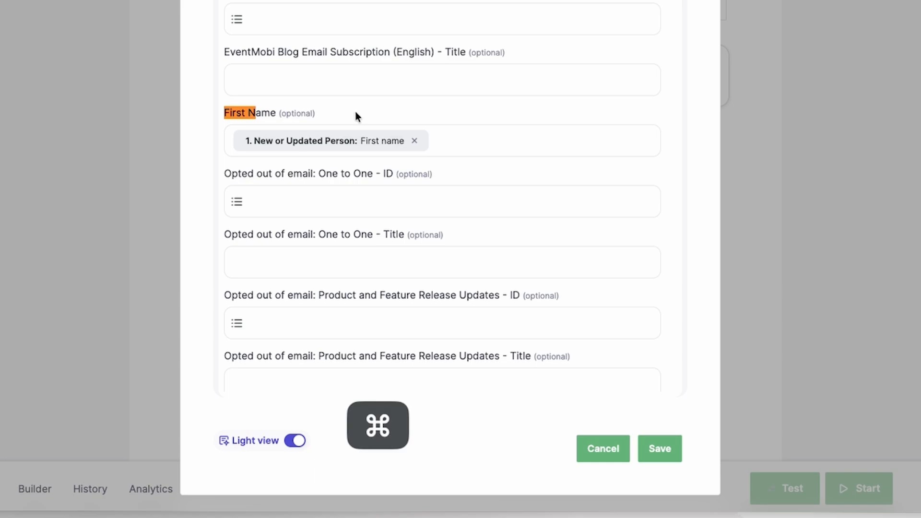
key("super+f")
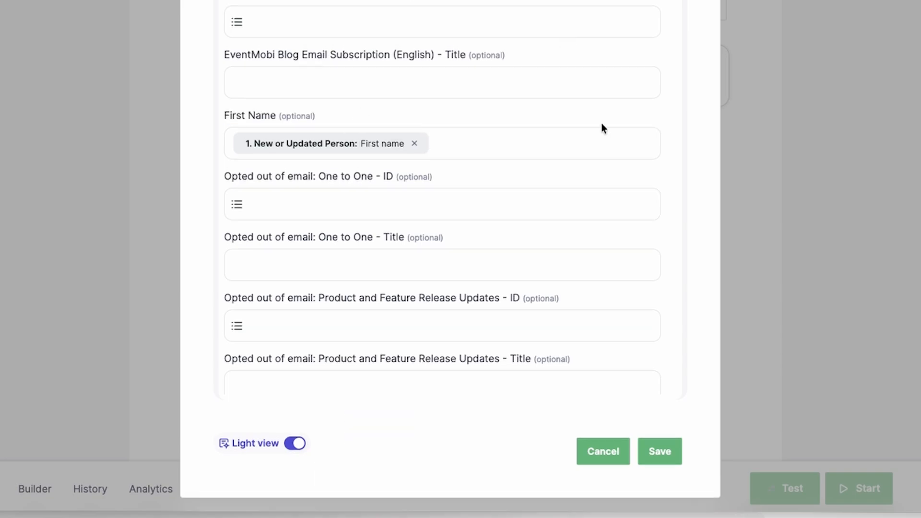
left_click(653, 454)
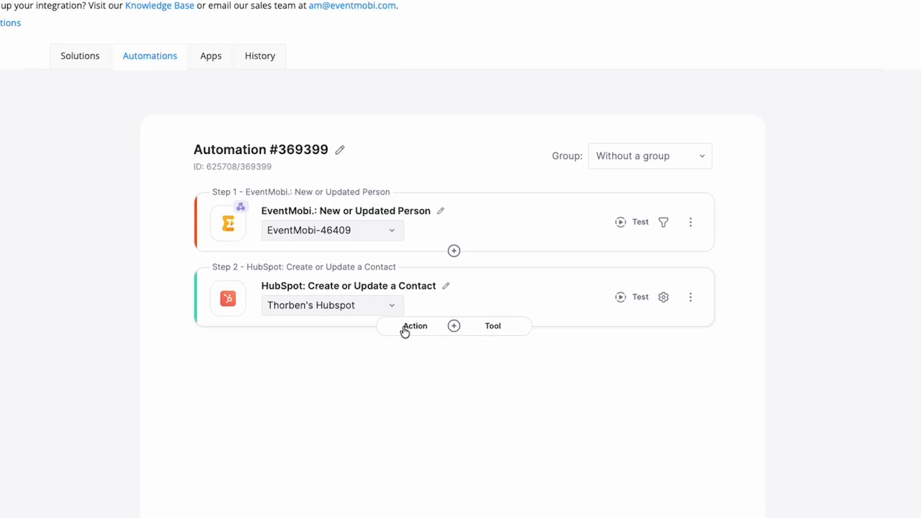
Add another action after the Create or Update a Contact step, with HubSpot as the app that receives the data.
left_click(407, 331)
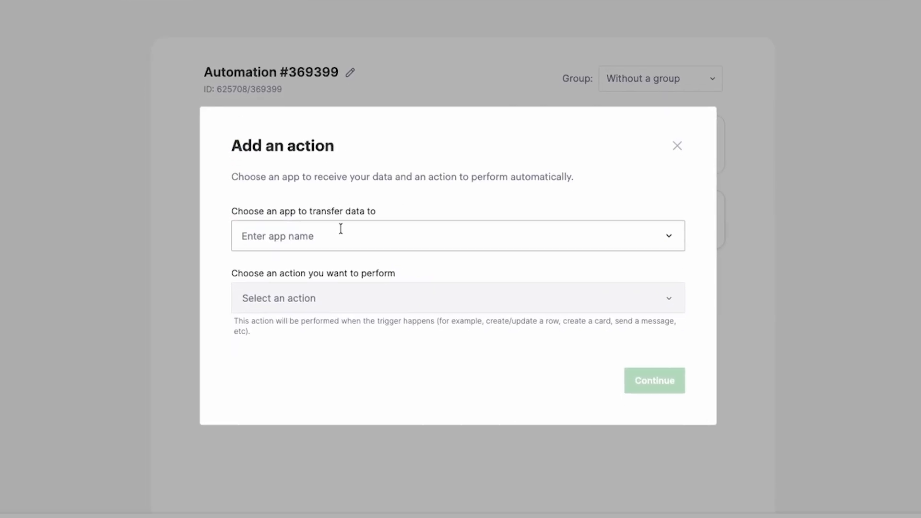
left_click(341, 229)
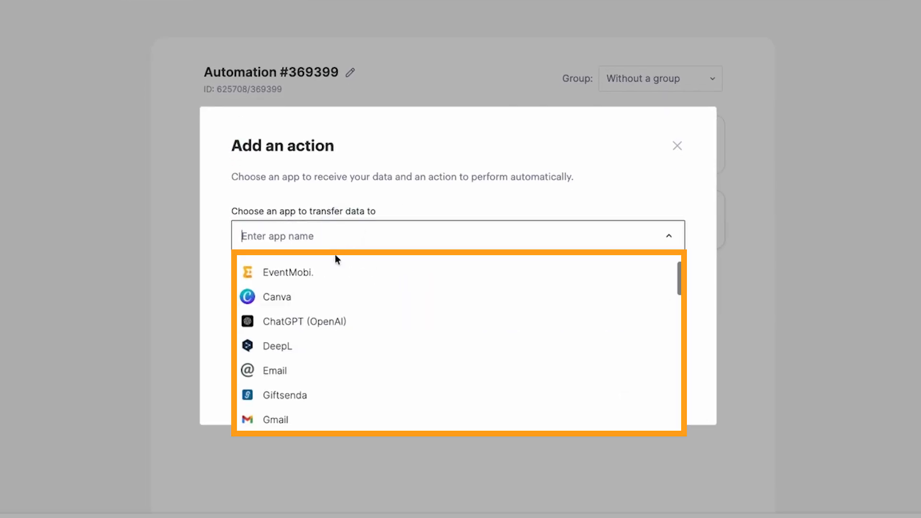
type("hub")
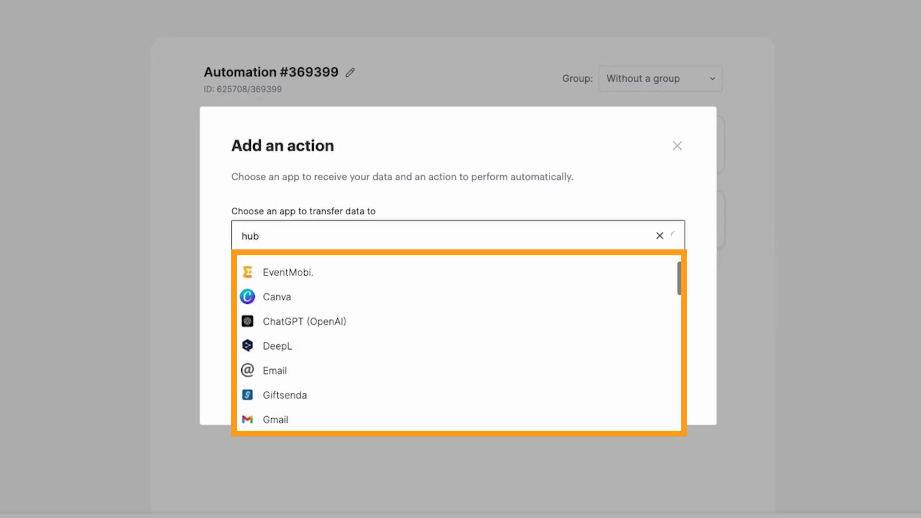
left_click(329, 272)
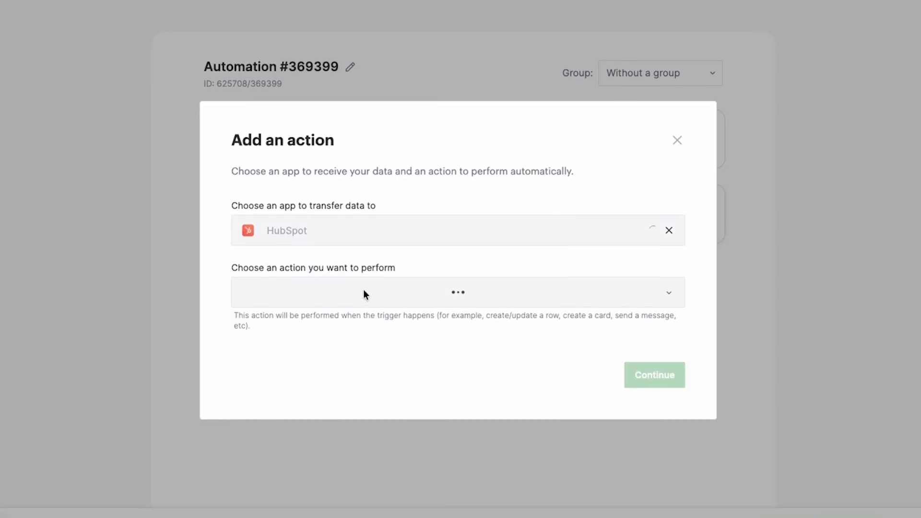
Set the new HubSpot action to Create Meeting and link it to the saved HubSpot account connection.
left_click(395, 289)
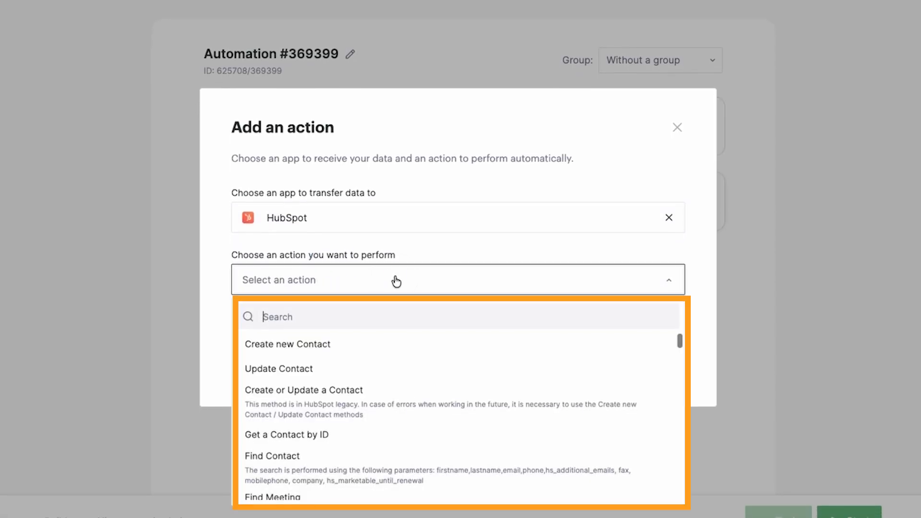
type("meet")
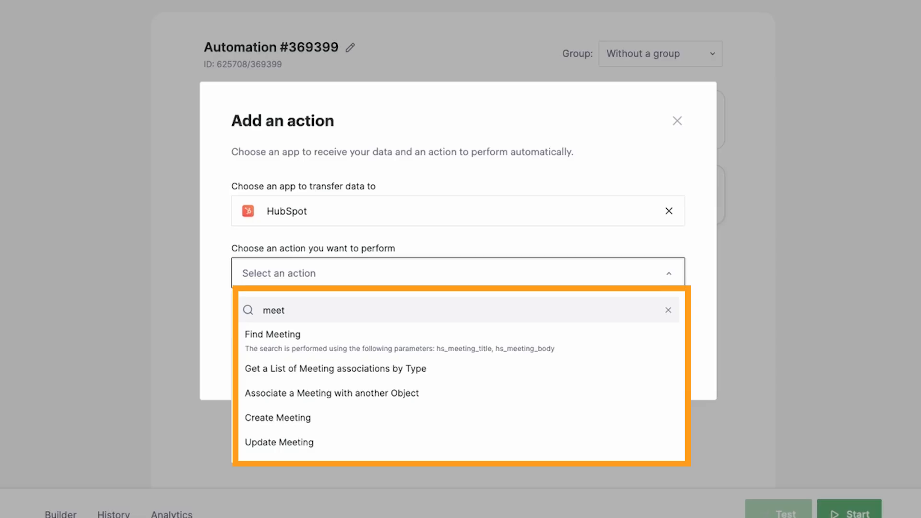
left_click(358, 416)
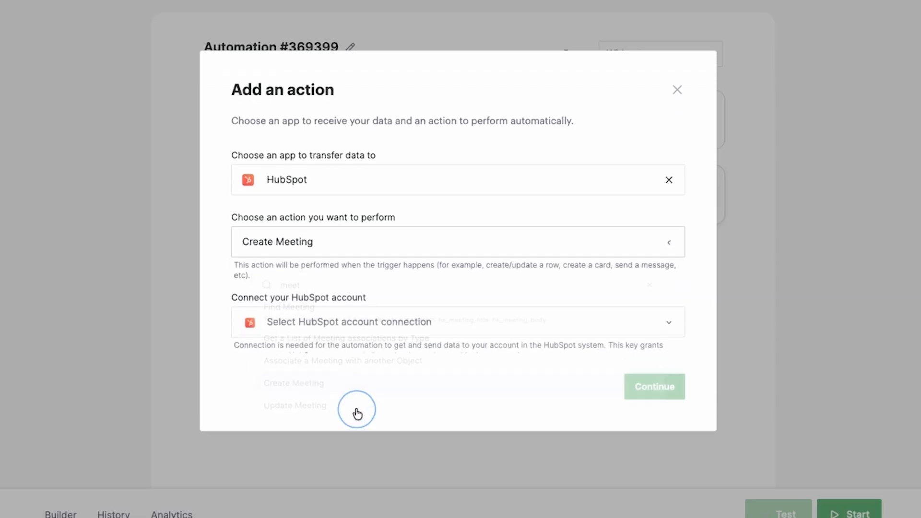
left_click(352, 320)
left_click(331, 416)
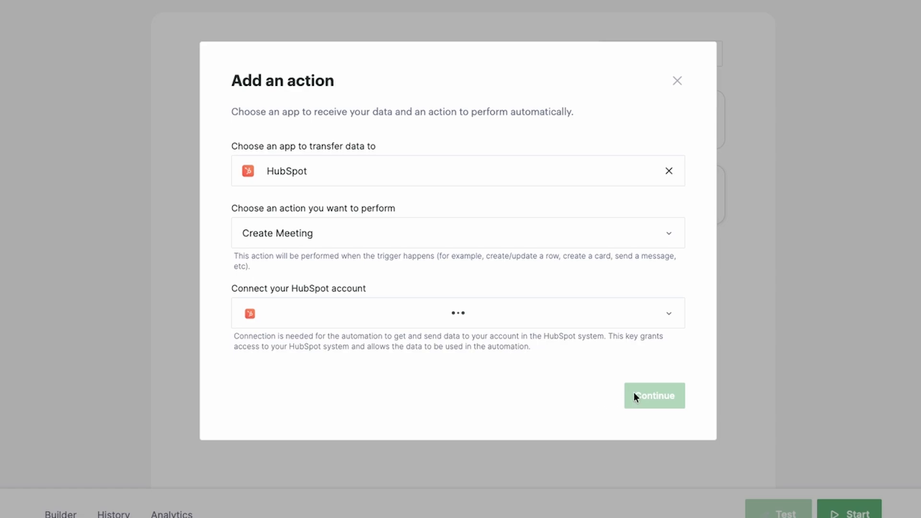
left_click(645, 397)
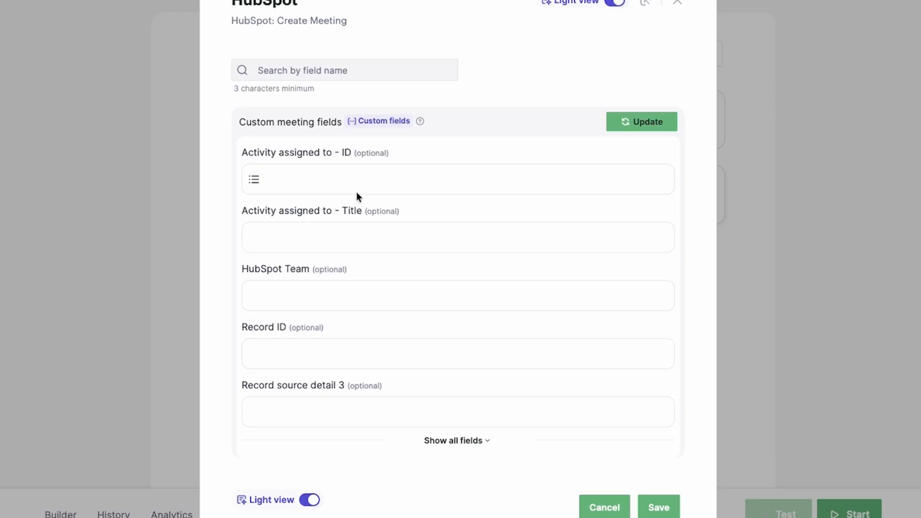
Map the meeting's Activity assigned to - ID field to the Contact ID from the Create or Update a Contact step.
left_click(361, 180)
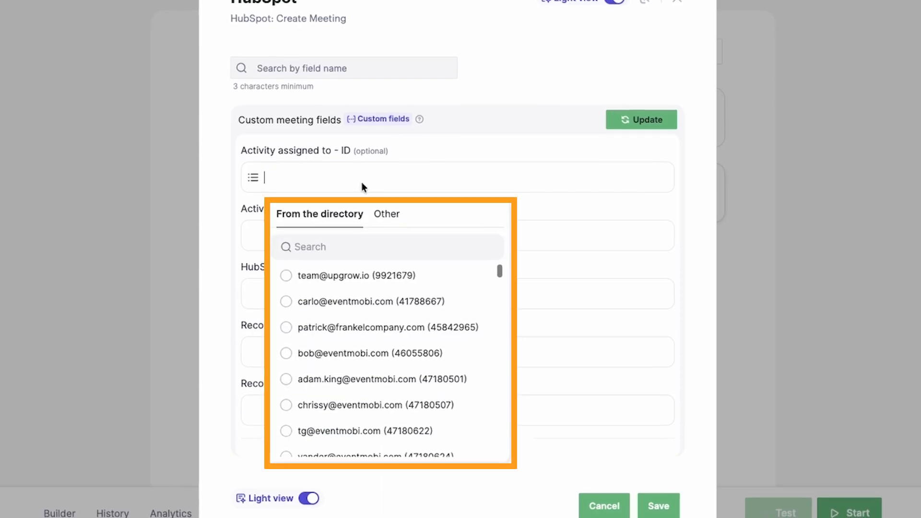
left_click(379, 214)
left_click(407, 311)
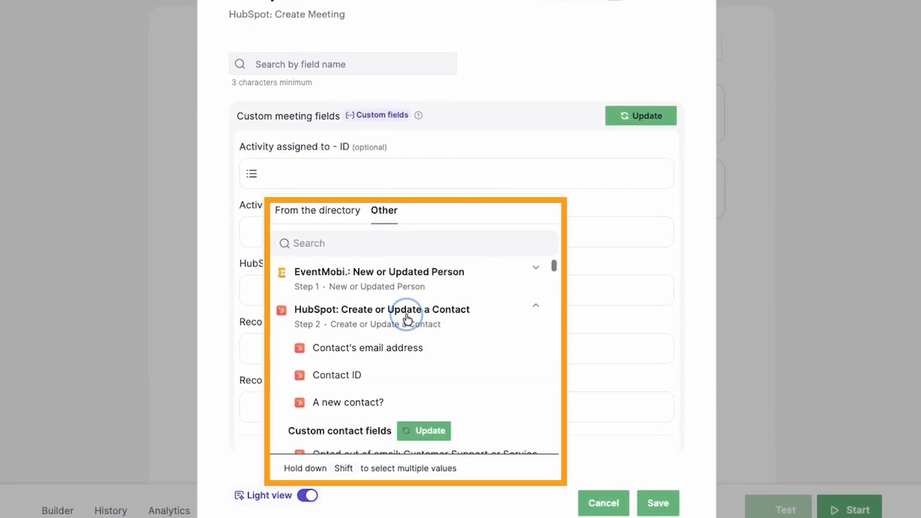
left_click(349, 375)
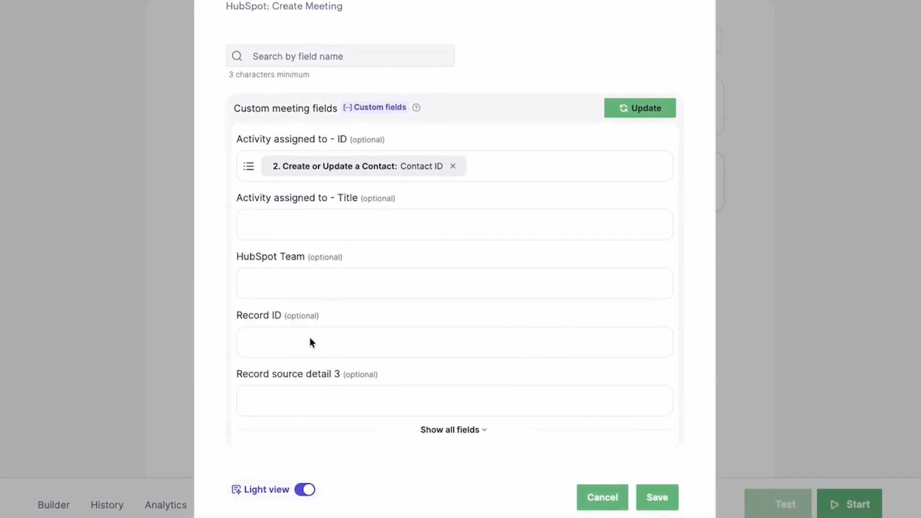
Expand all meeting fields, enter "Attended our customer appreciation event" as the Internal Meeting Notes, and save the meeting action.
scroll(322, 272, "down", 1)
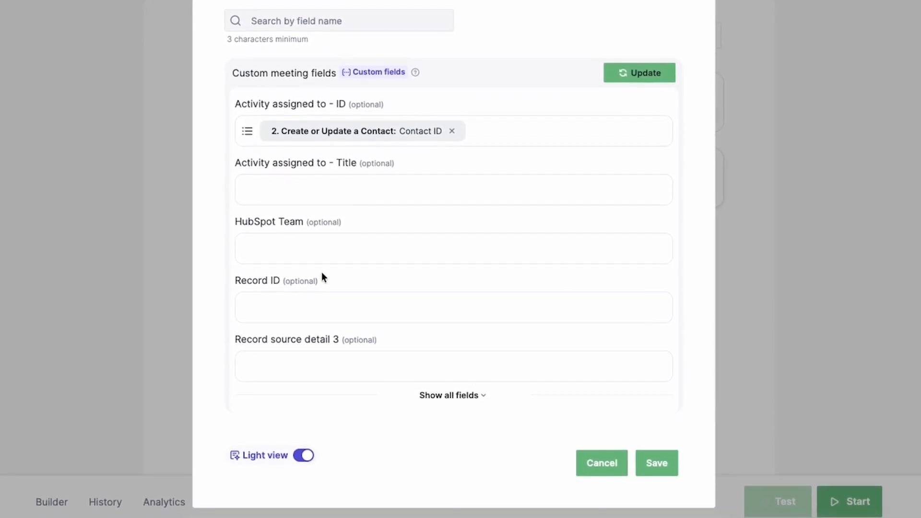
left_click(446, 395)
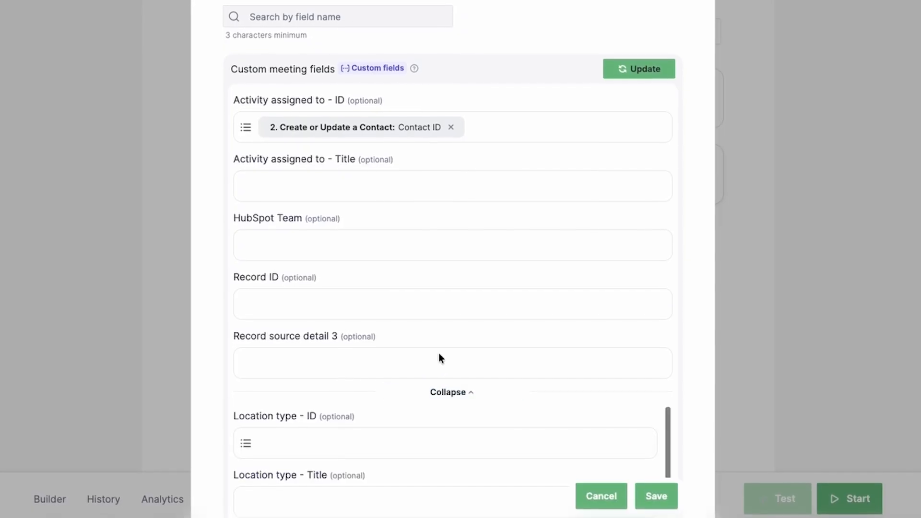
scroll(439, 355, "down", 2)
scroll(438, 356, "down", 3)
scroll(437, 349, "down", 1)
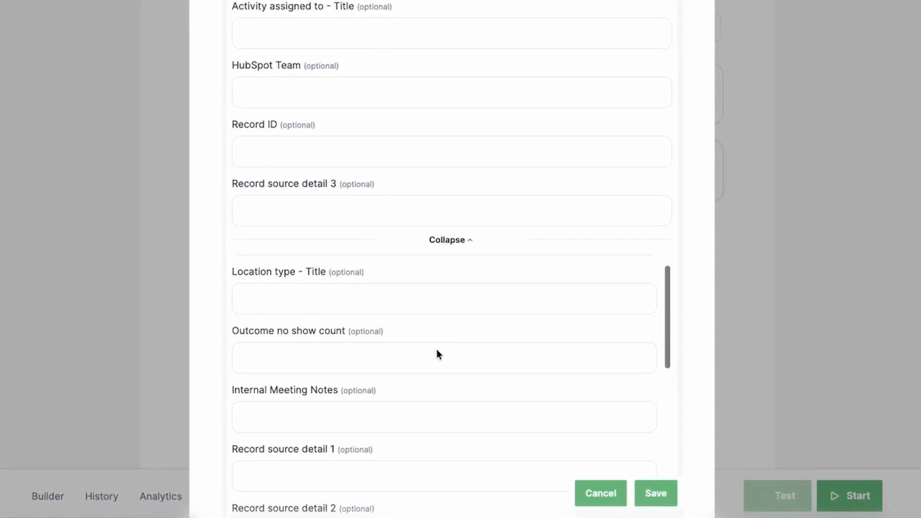
left_click(367, 405)
type("Att")
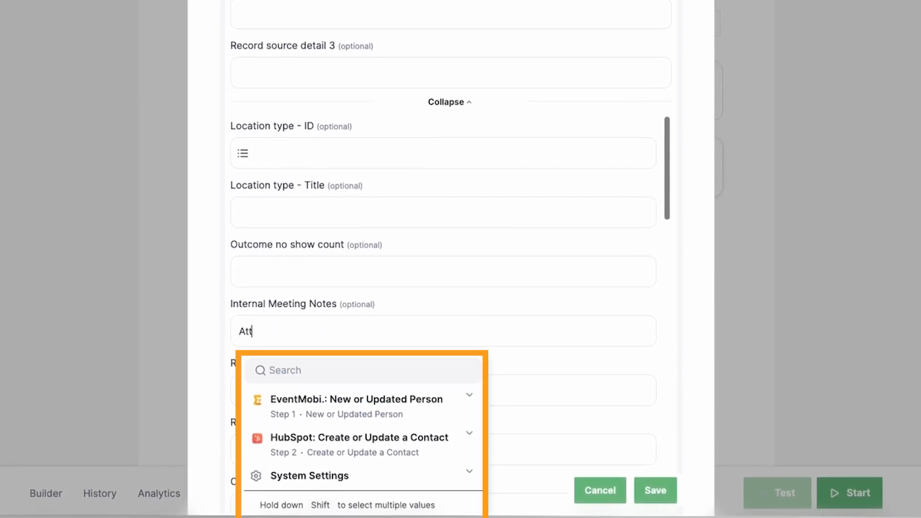
type("endede")
key("BackSpace")
type("our cus")
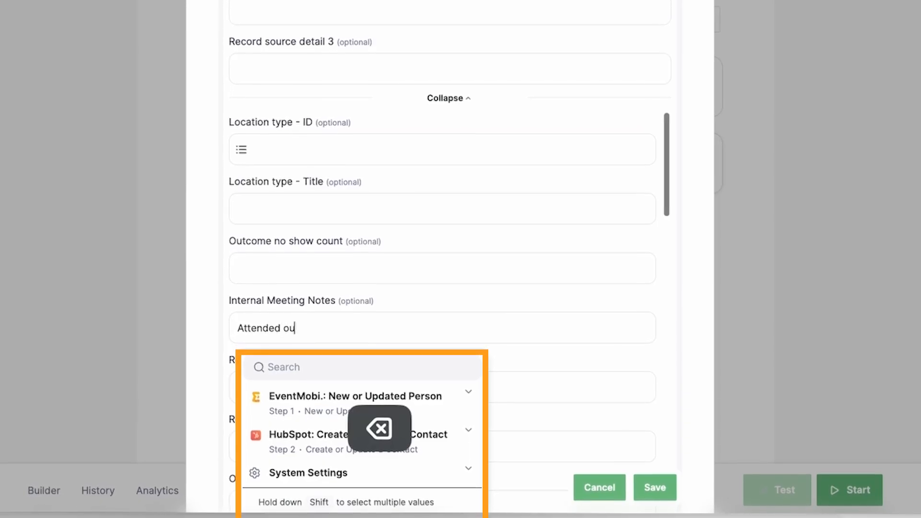
type("tomer appreciation")
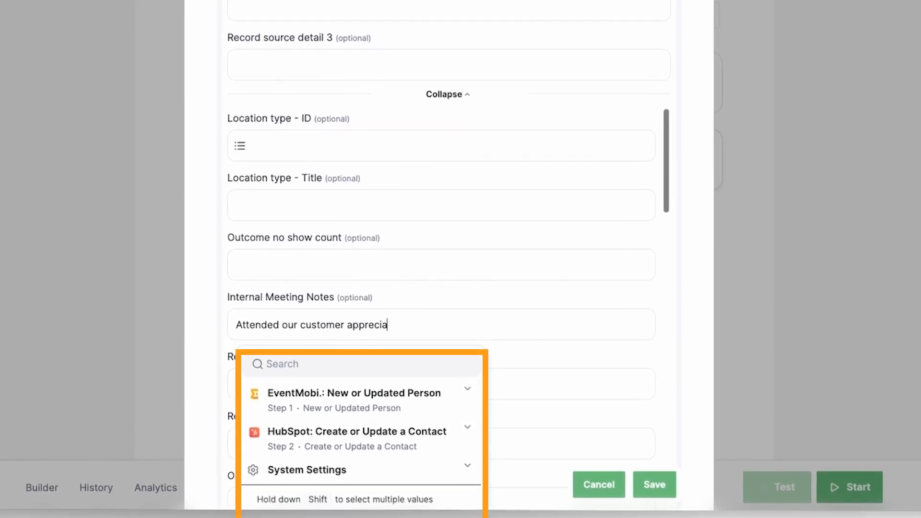
type(" event")
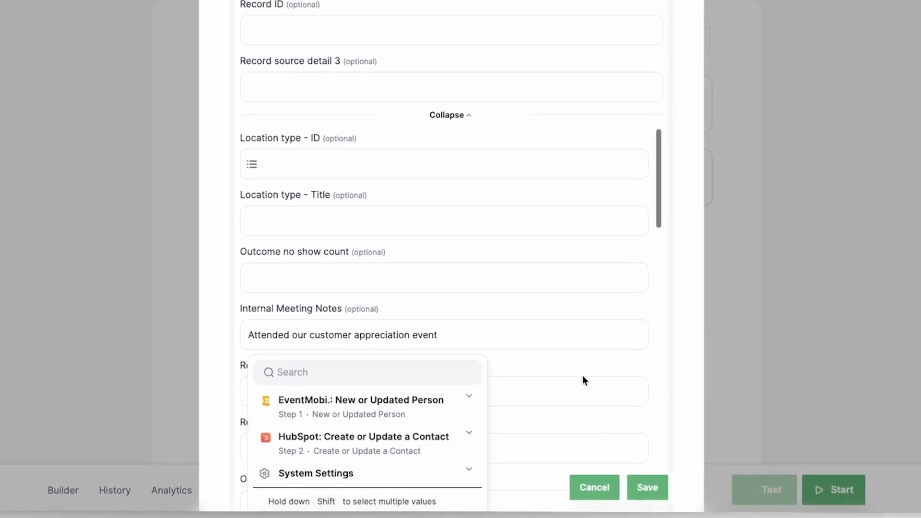
scroll(504, 288, "down", 3)
left_click(521, 300)
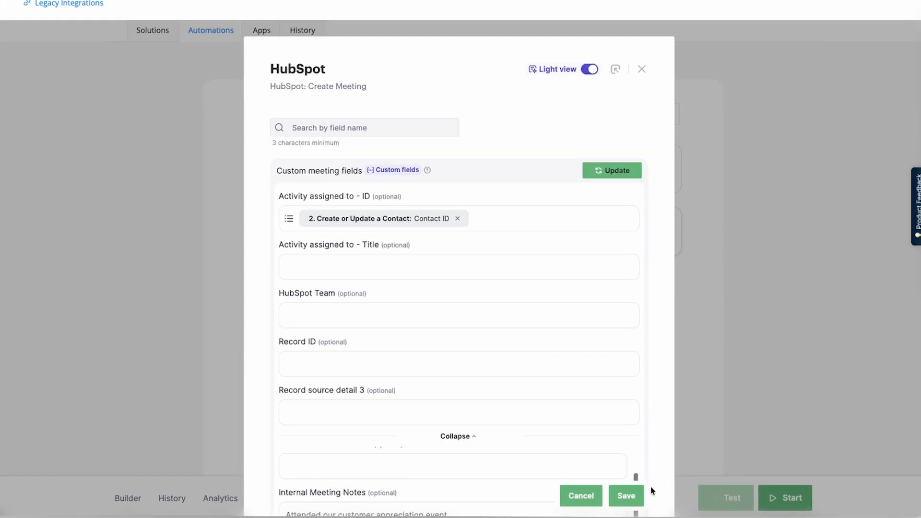
left_click(628, 495)
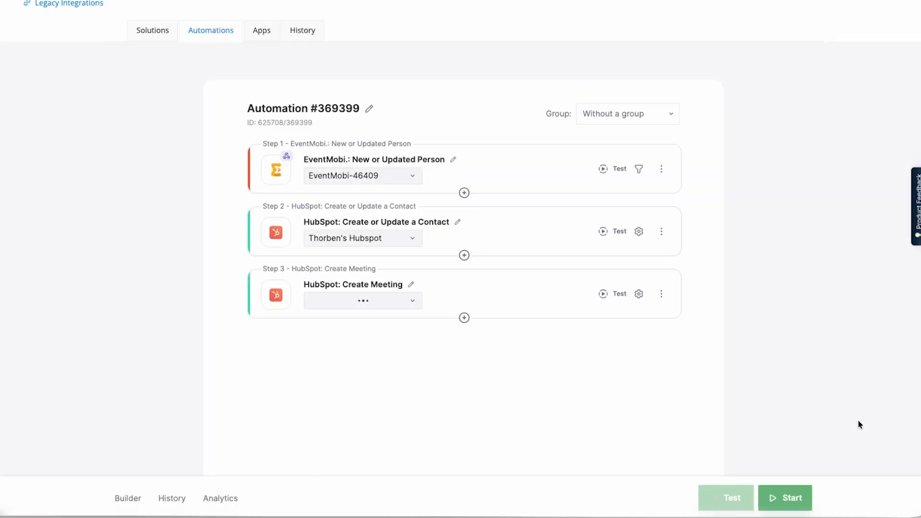
Start the automation and open its history and analytics to check the results.
left_click(807, 497)
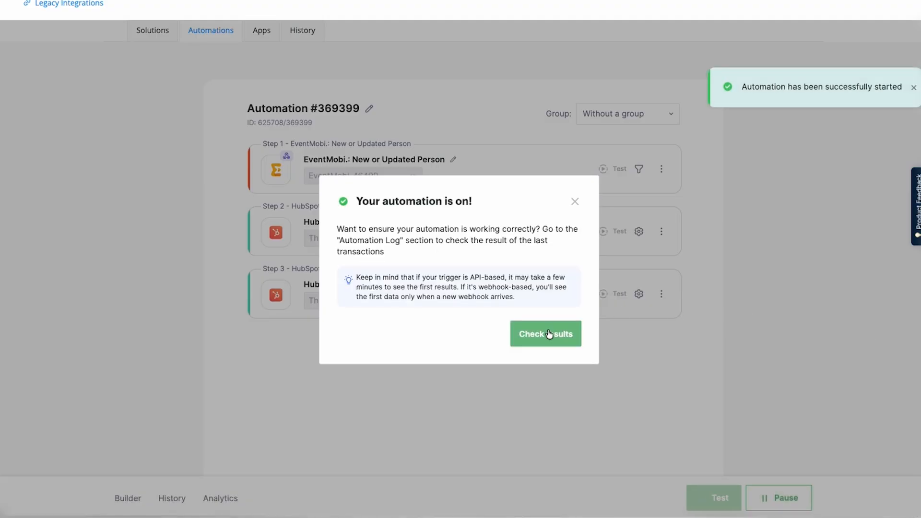
left_click(549, 335)
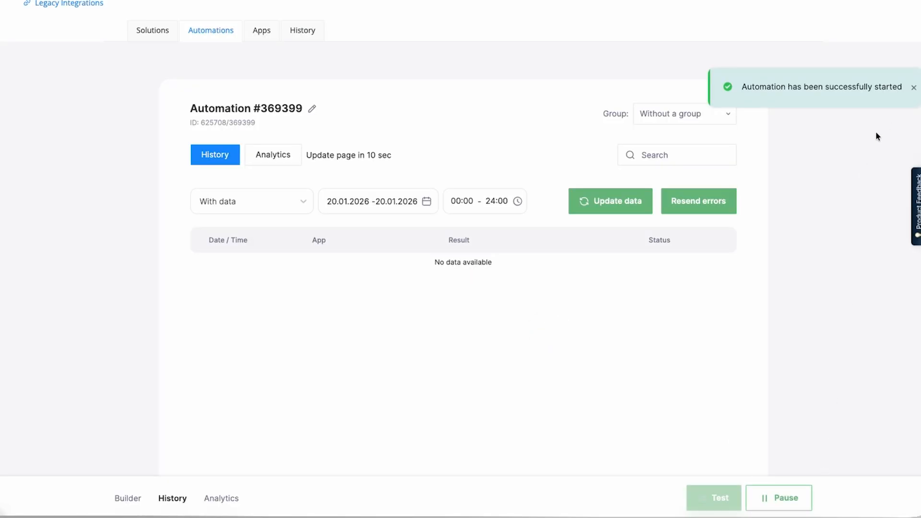
left_click(243, 496)
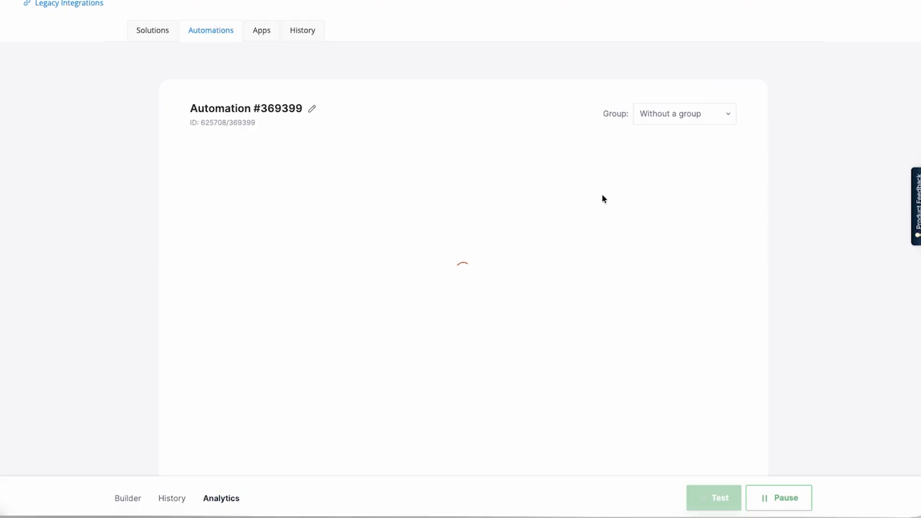